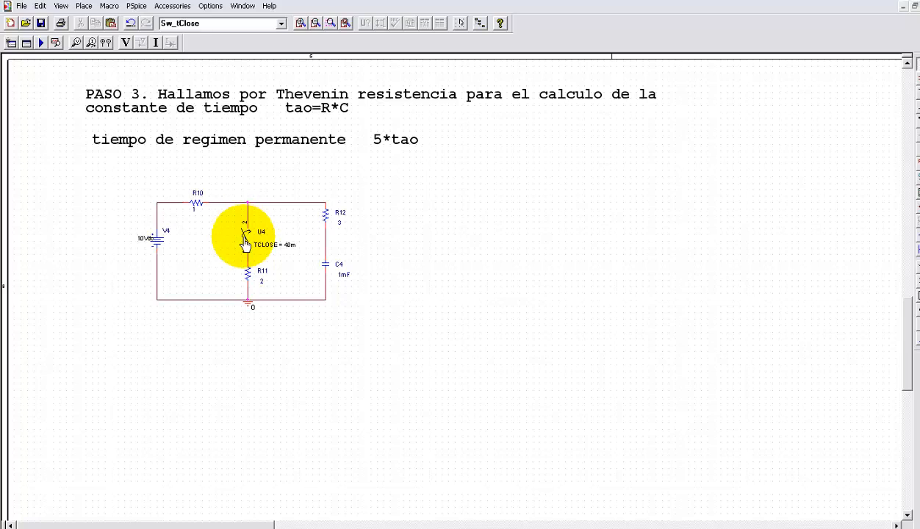
# Replace the switch U4 in the middle branch with a wire connecting the upper node to R11.
pyautogui.click(245, 245)
pyautogui.press('Delete')
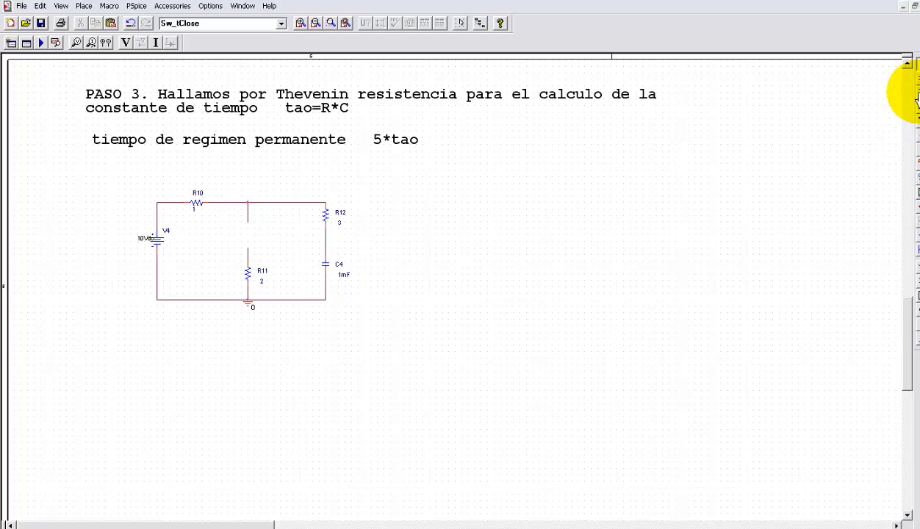
pyautogui.click(248, 254)
pyautogui.rightClick(295, 240)
pyautogui.click(319, 247)
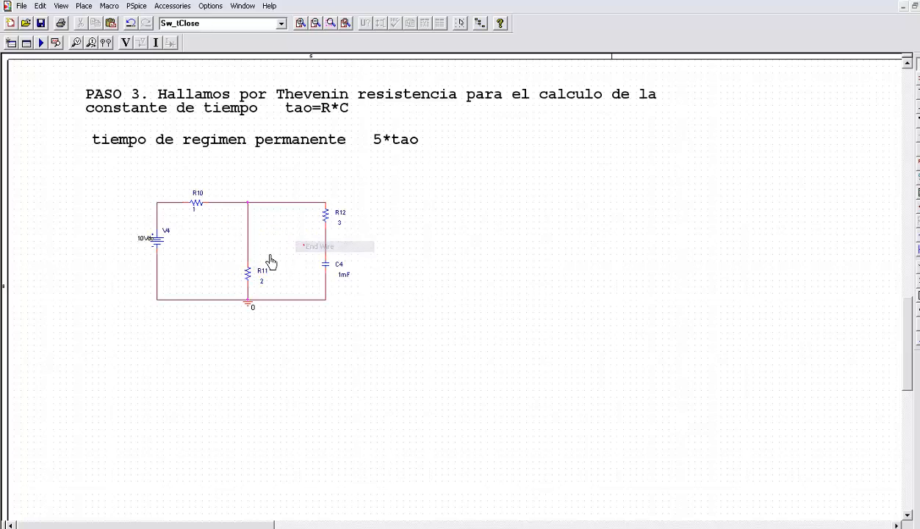
# Delete the voltage source V4 and close the gap in its branch with a wire as a short circuit.
pyautogui.click(160, 248)
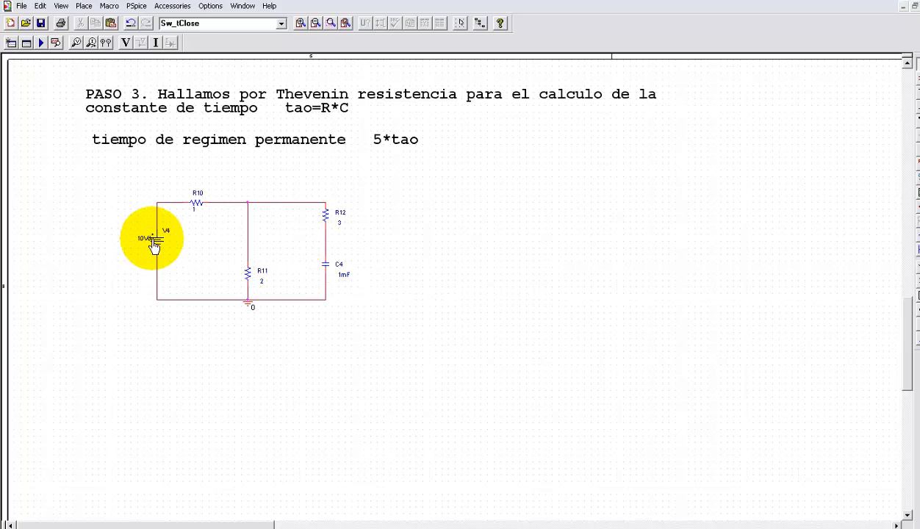
pyautogui.click(157, 242)
pyautogui.click(197, 255)
pyautogui.click(155, 231)
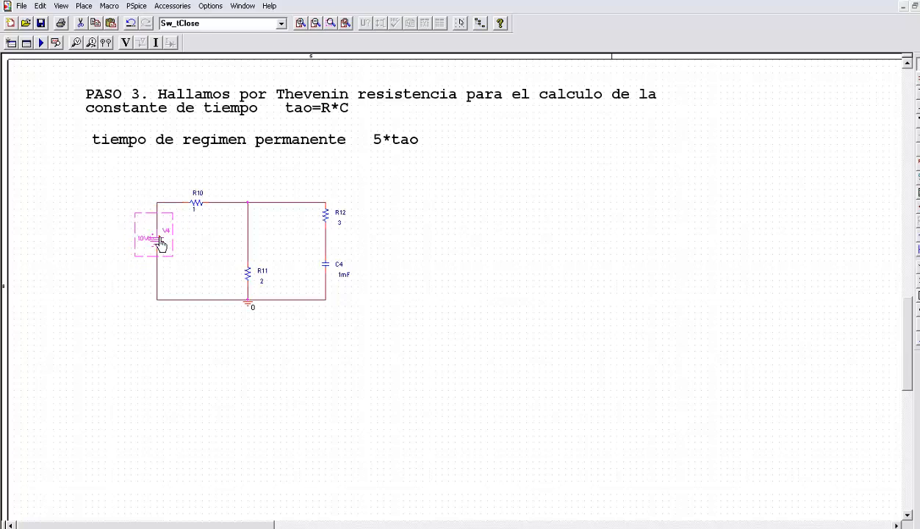
pyautogui.click(155, 231)
pyautogui.press('Delete')
pyautogui.click(434, 211)
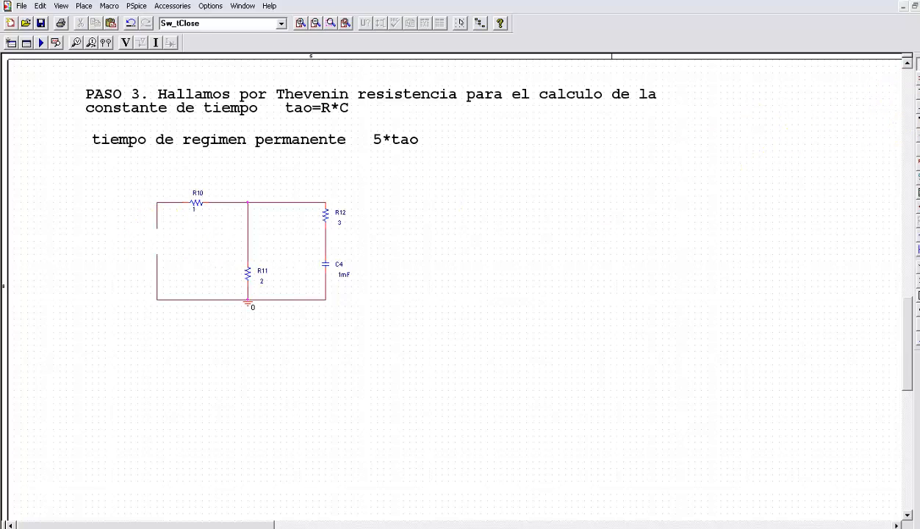
pyautogui.click(157, 229)
pyautogui.click(157, 255)
pyautogui.rightClick(177, 255)
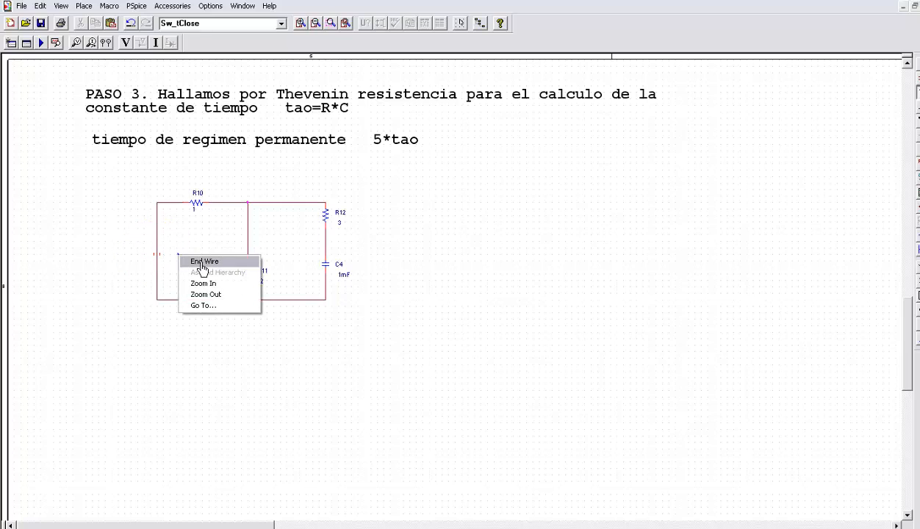
pyautogui.click(203, 263)
# Delete the capacitor C4 together with its connecting wires from the R12 branch.
pyautogui.click(327, 265)
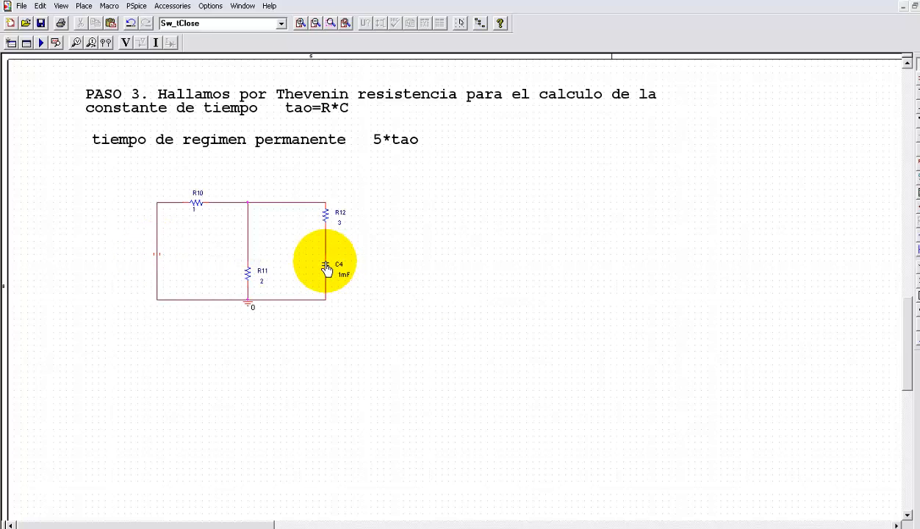
pyautogui.click(326, 269)
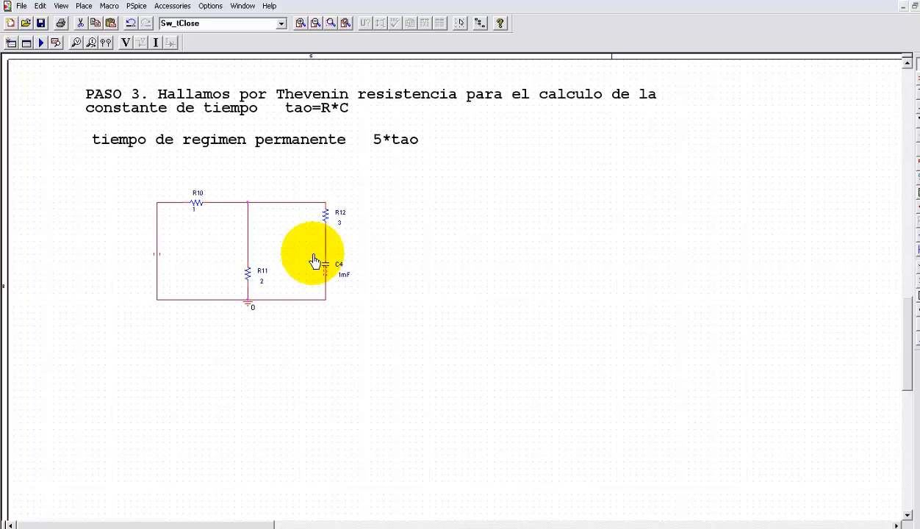
pyautogui.press('Delete')
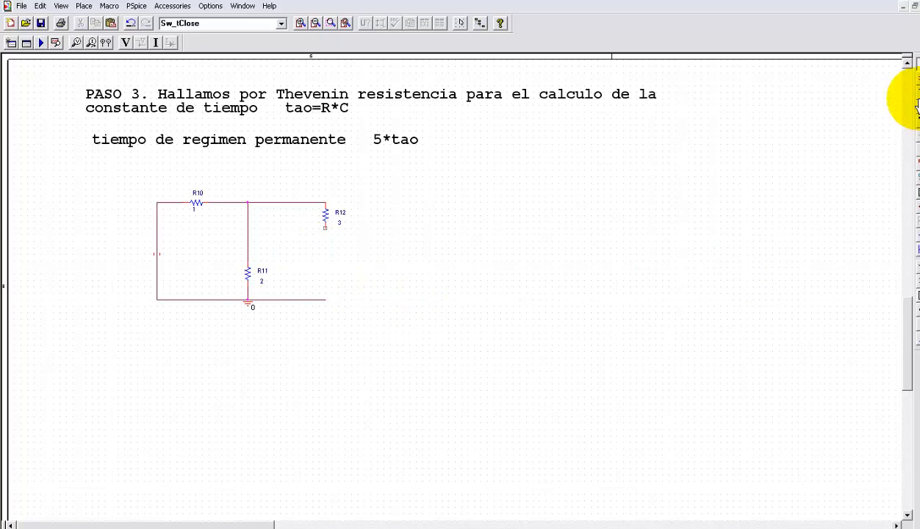
# Draw a short open-ended wire down from R12 and remove the stray wire piece started beside the circuit.
pyautogui.click(326, 228)
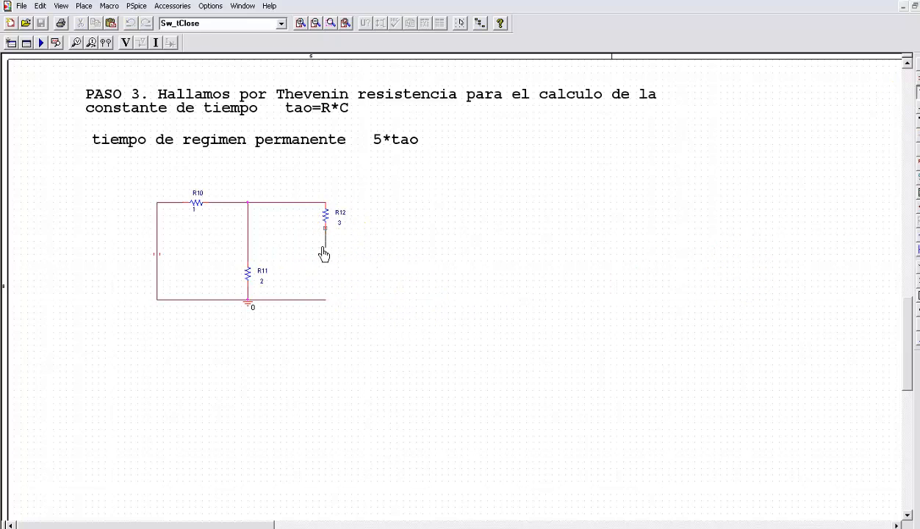
pyautogui.rightClick(328, 247)
pyautogui.click(344, 257)
pyautogui.rightClick(434, 308)
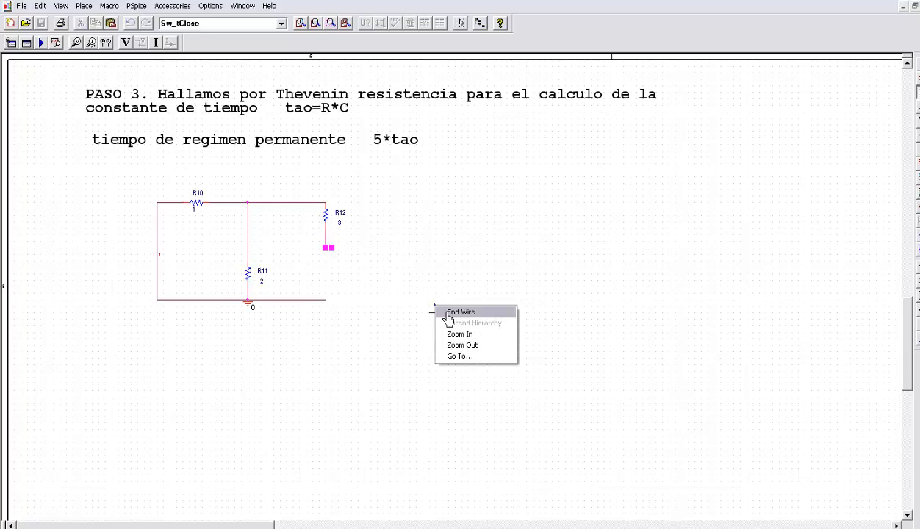
pyautogui.click(460, 312)
pyautogui.click(442, 316)
pyautogui.moveTo(422, 302); pyautogui.dragTo(457, 330)
pyautogui.press('Delete')
pyautogui.click(331, 250)
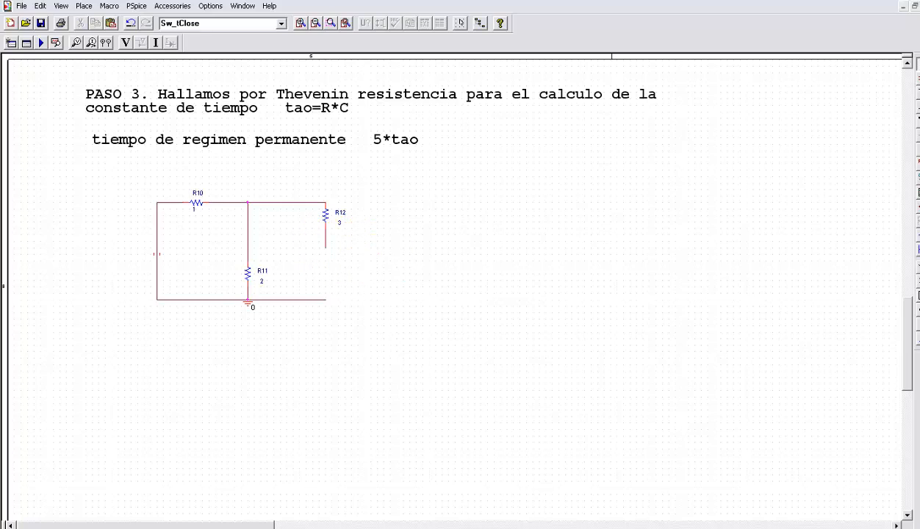
# Draw a short open-ended wire upward from the free end of the circuit's bottom wire, leaving the capacitor's gap open.
pyautogui.click(325, 301)
pyautogui.rightClick(324, 275)
pyautogui.click(346, 277)
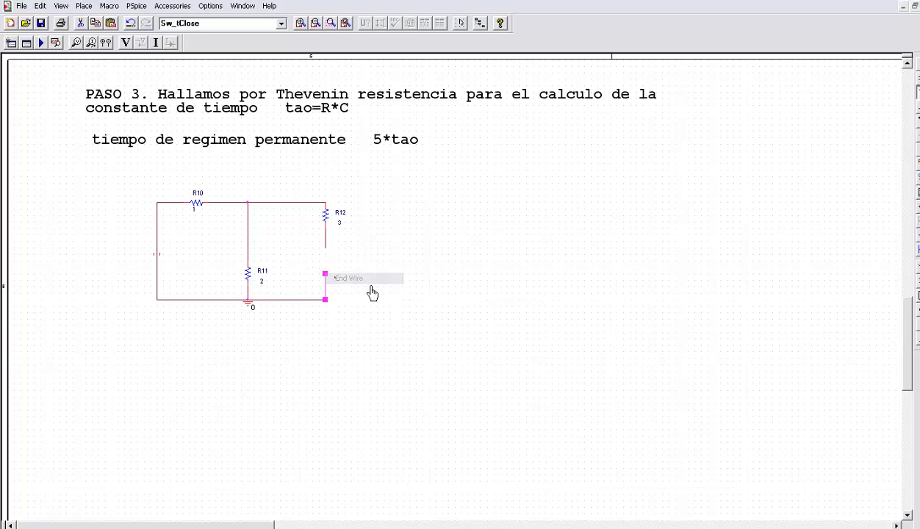
pyautogui.click(380, 292)
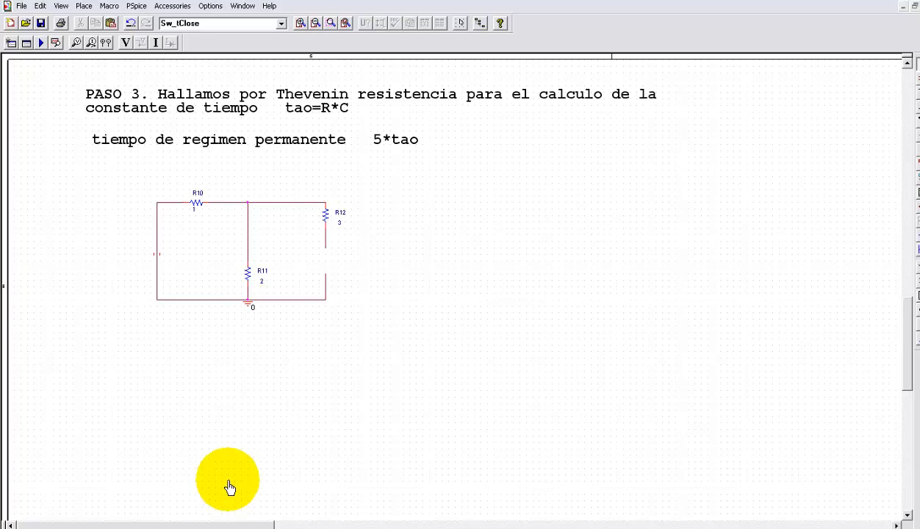
# Place the text "R=3.6ohm" in the default color above the circuit, next to R12.
pyautogui.hotkey('ctrl', 't')
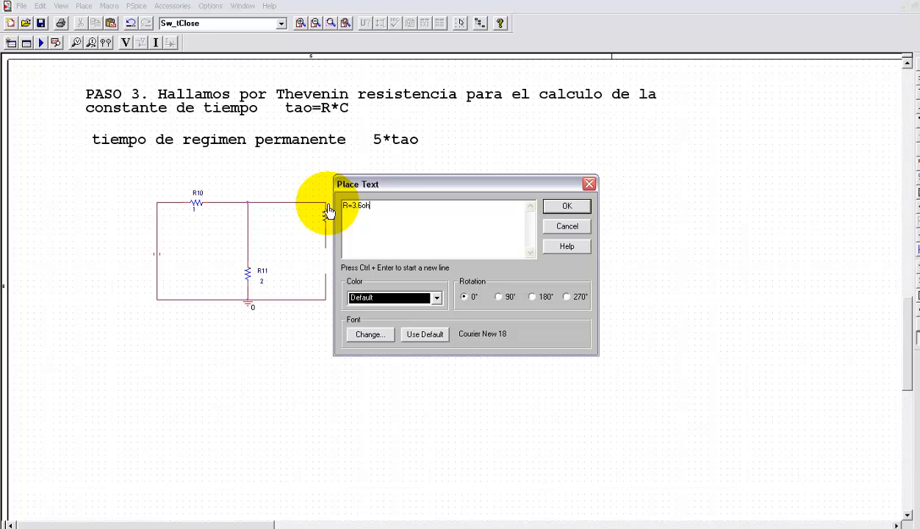
pyautogui.click(560, 207)
pyautogui.click(374, 179)
pyautogui.rightClick(439, 222)
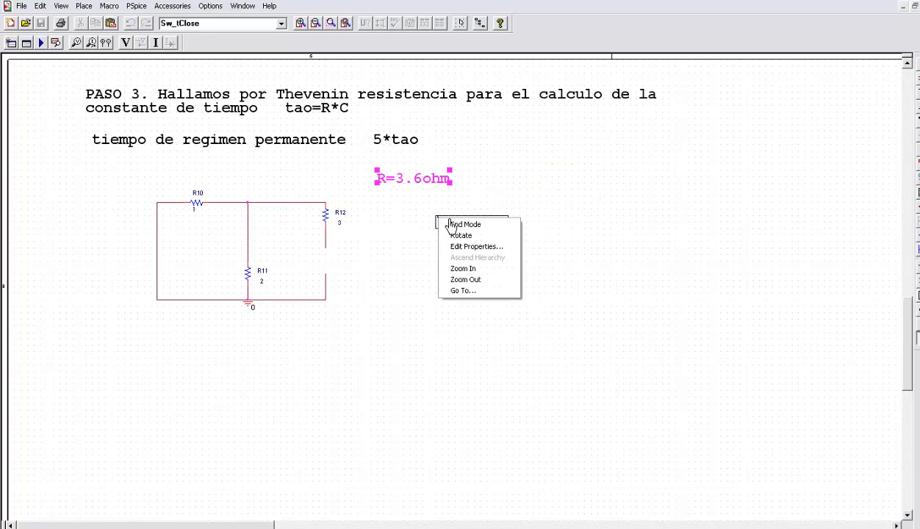
pyautogui.click(447, 225)
pyautogui.click(388, 229)
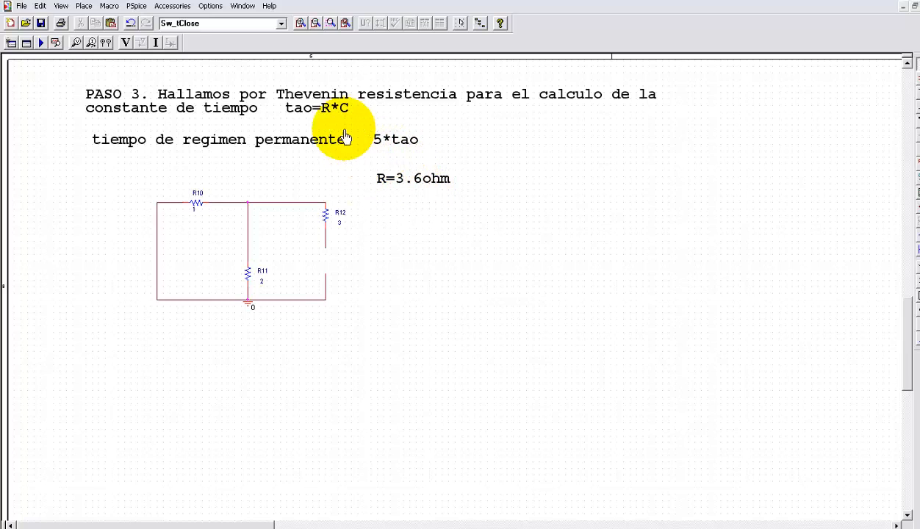
pyautogui.scroll(3, 464, 253)
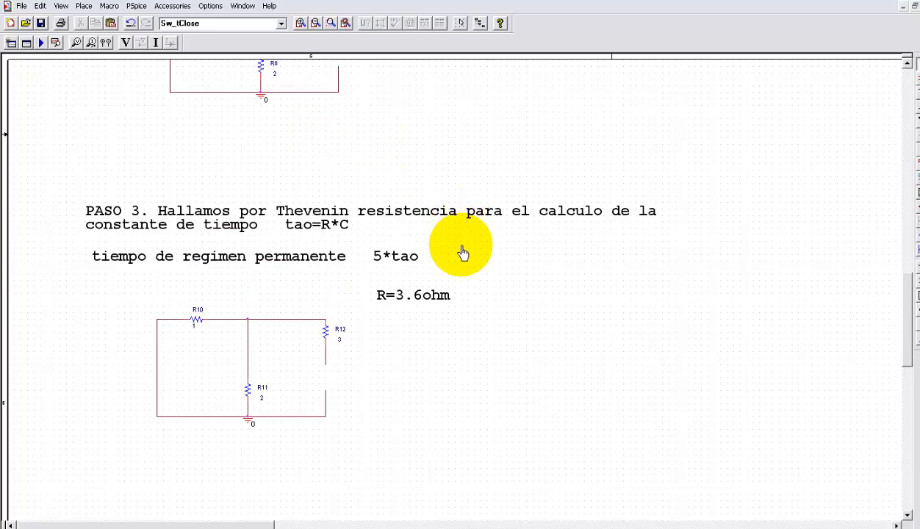
pyautogui.scroll(6, 463, 253)
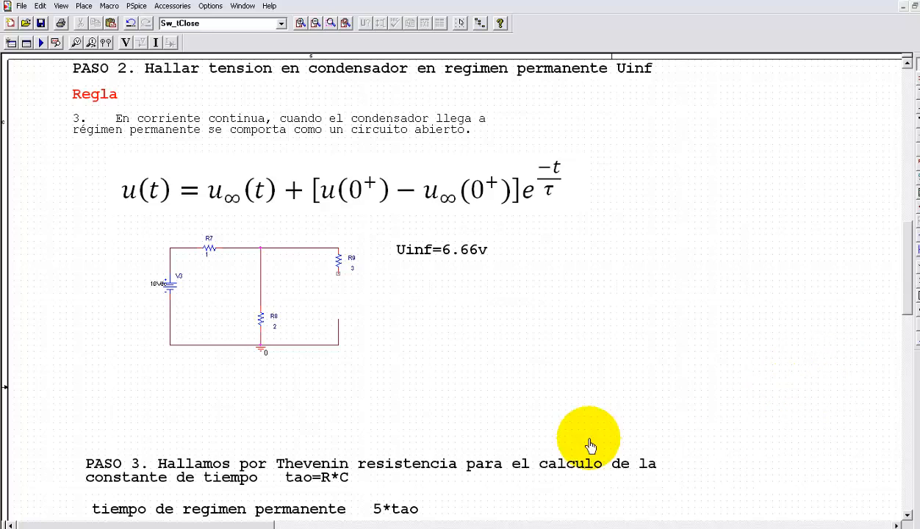
pyautogui.scroll(-7, 590, 446)
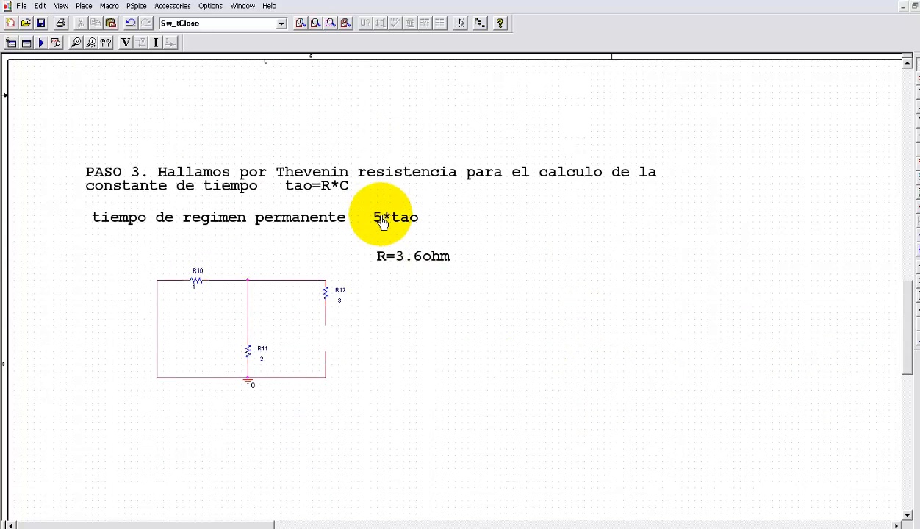
pyautogui.scroll(5, 394, 278)
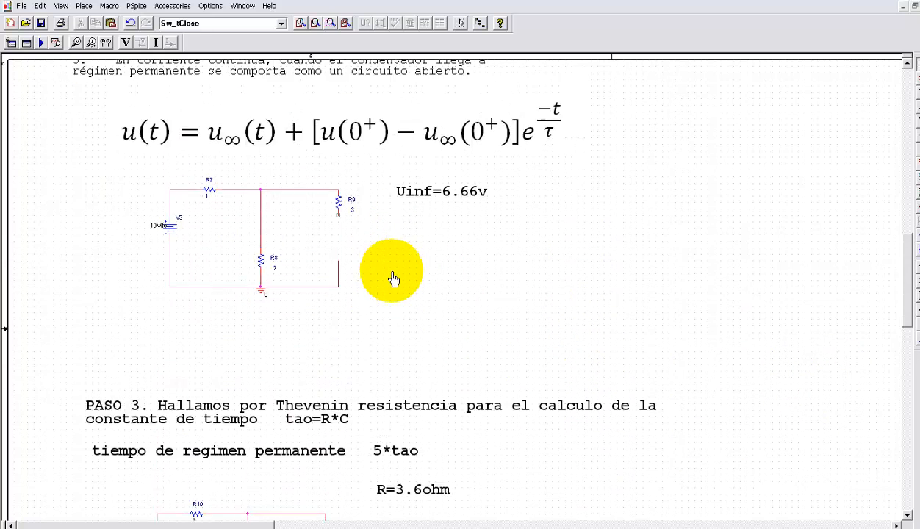
pyautogui.scroll(8, 394, 277)
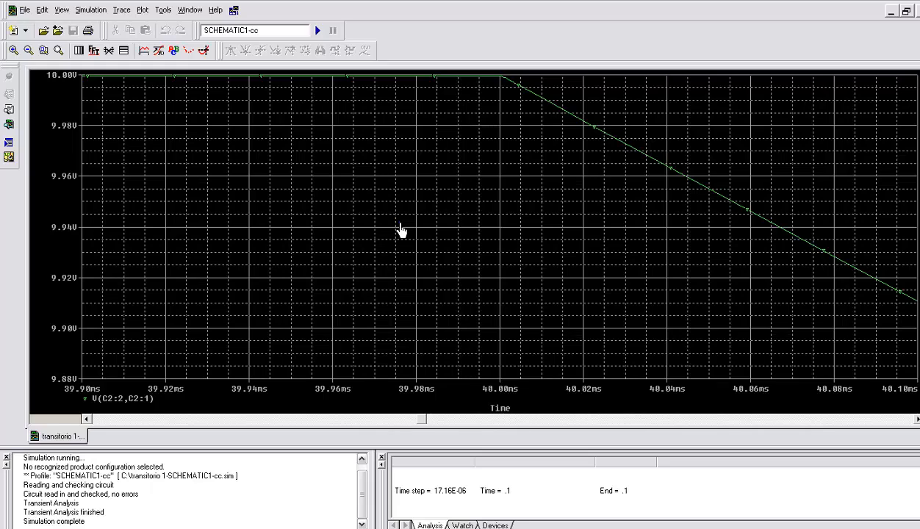
# Switch to the PSpice simulation plot and set the X axis user-defined range to 20ms to 60ms.
pyautogui.rightClick(399, 234)
pyautogui.click(415, 229)
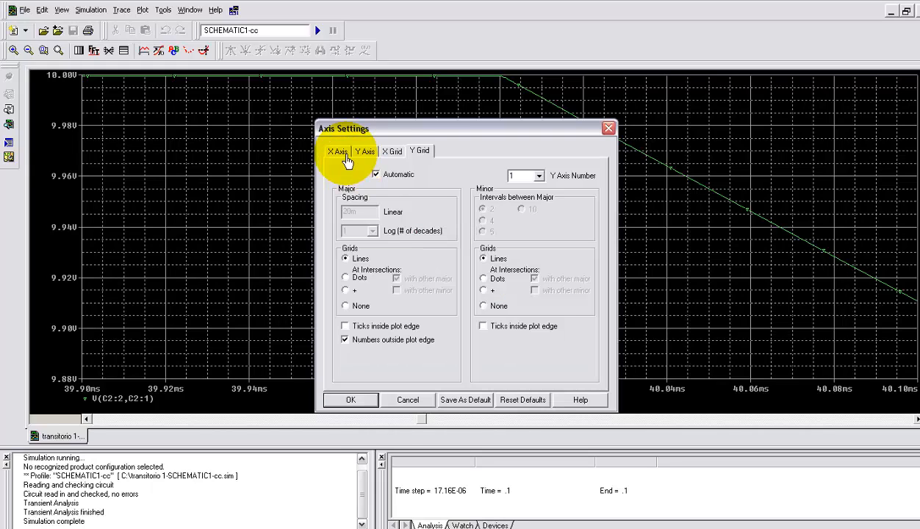
pyautogui.click(337, 151)
pyautogui.click(375, 238)
pyautogui.moveTo(375, 239); pyautogui.dragTo(347, 244)
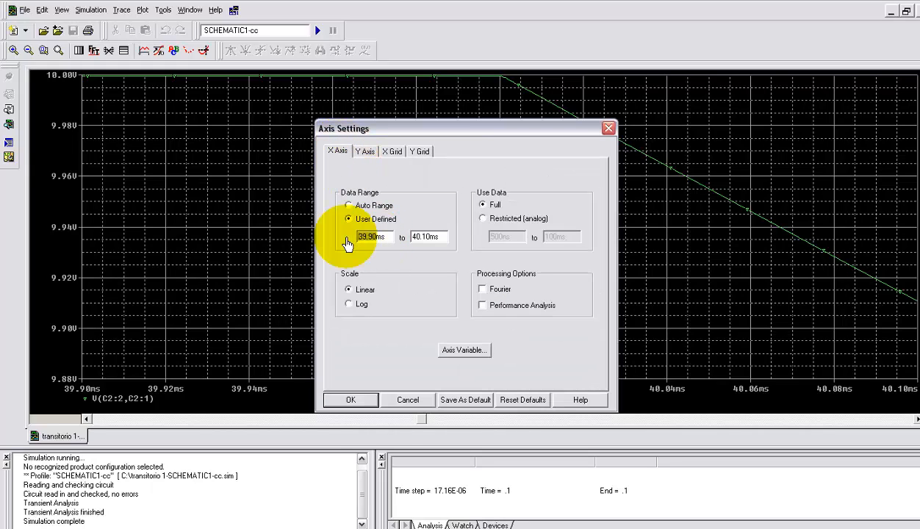
pyautogui.write('20')
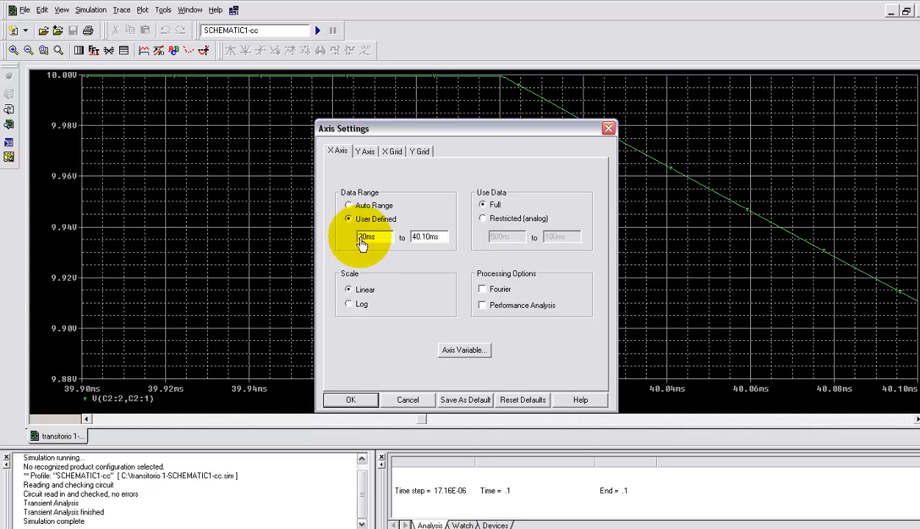
pyautogui.moveTo(441, 239); pyautogui.dragTo(412, 245)
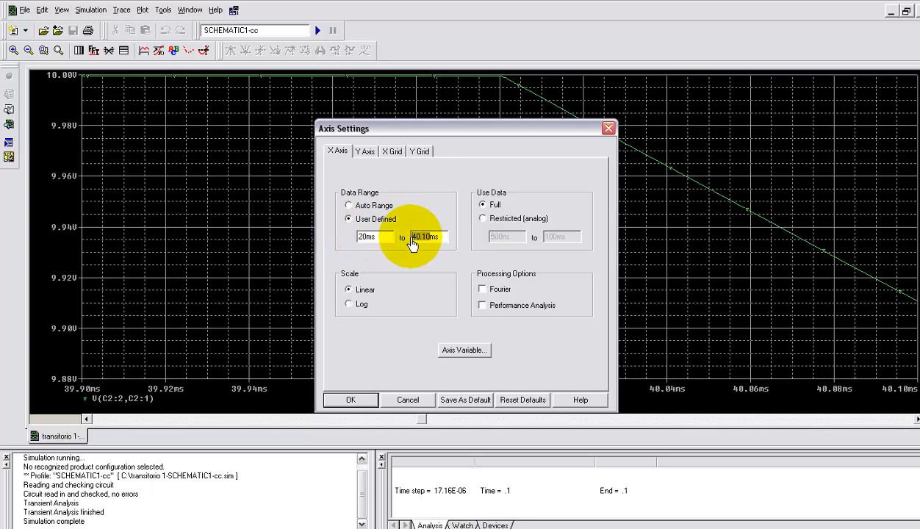
pyautogui.press('Return')
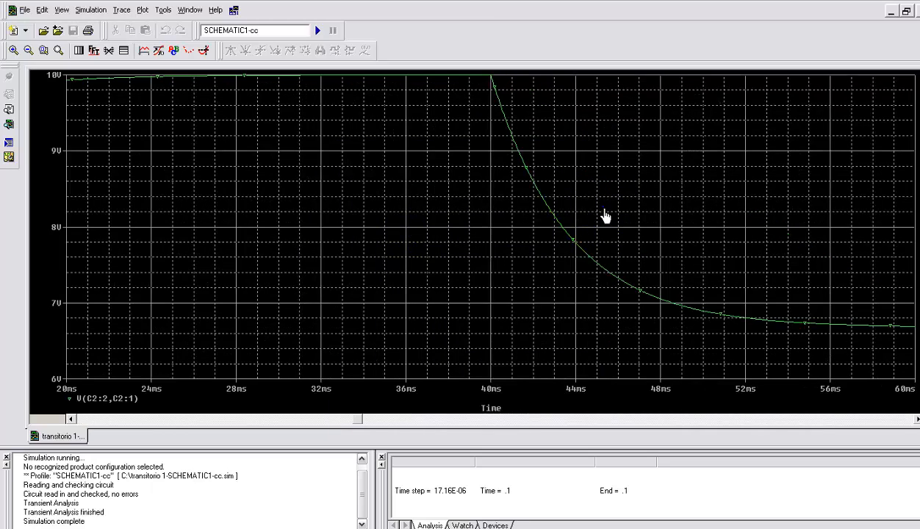
# Extend the upper limit of the plot's X axis range to 80ms.
pyautogui.rightClick(605, 215)
pyautogui.click(614, 219)
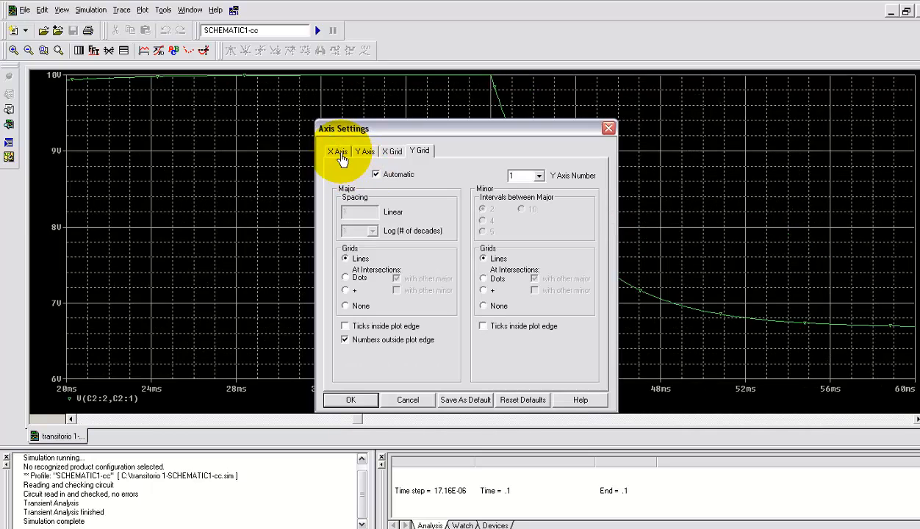
pyautogui.click(340, 153)
pyautogui.moveTo(421, 236); pyautogui.dragTo(404, 235)
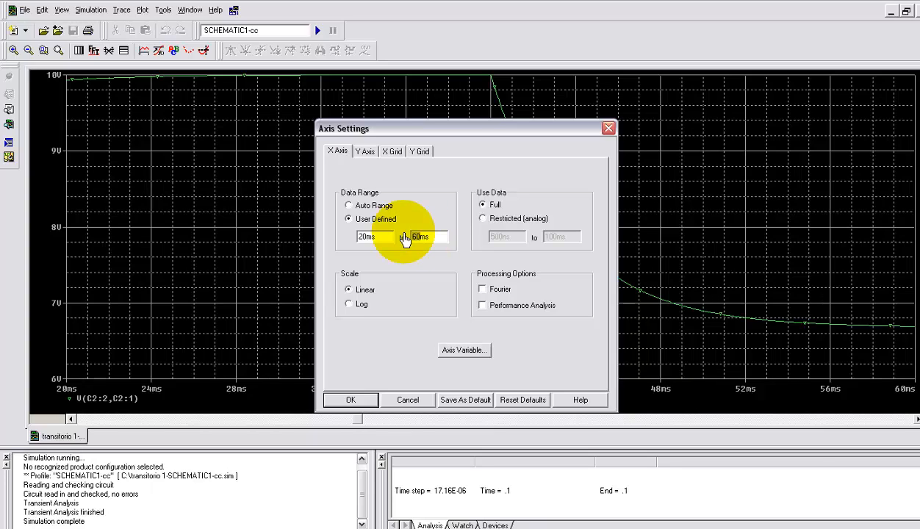
pyautogui.write('80')
pyautogui.press('Return')
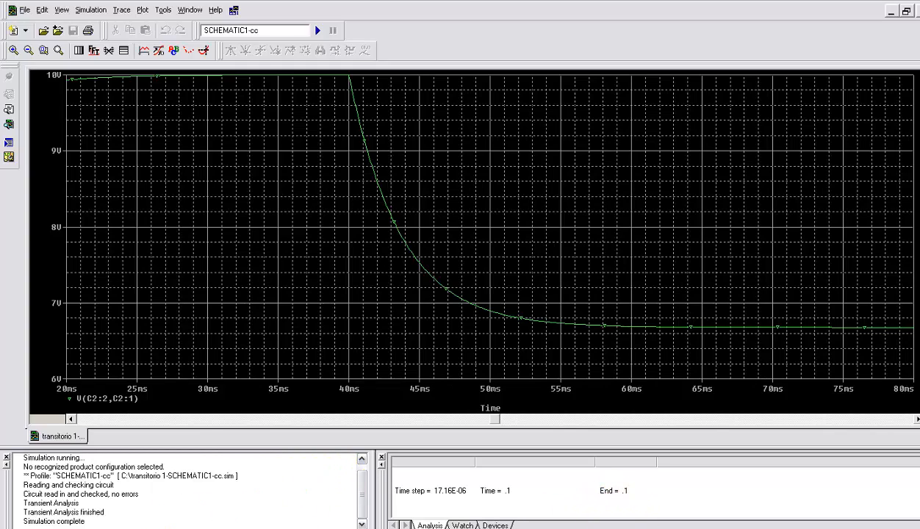
# Open the Windows calculator and multiply 3.66 by 0.001 to get the time constant.
pyautogui.press('super')
pyautogui.click(62, 498)
pyautogui.click(89, 523)
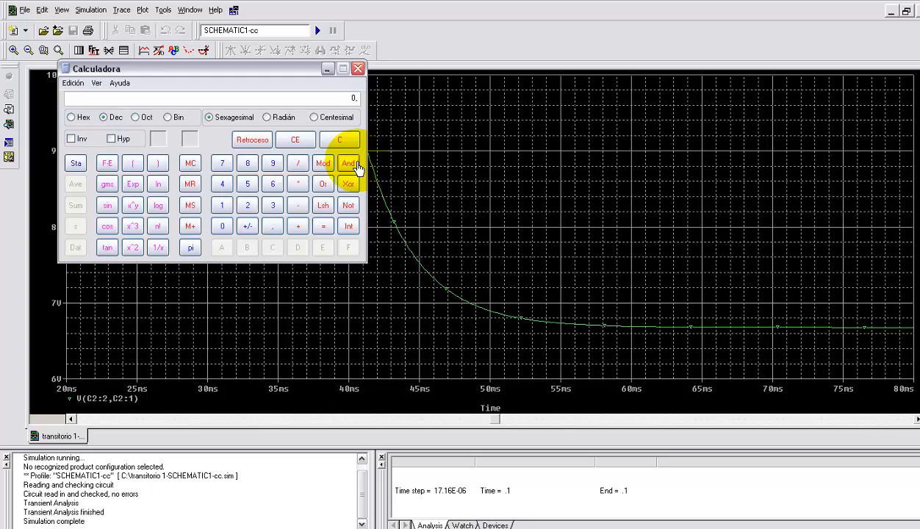
pyautogui.click(273, 206)
pyautogui.click(277, 185)
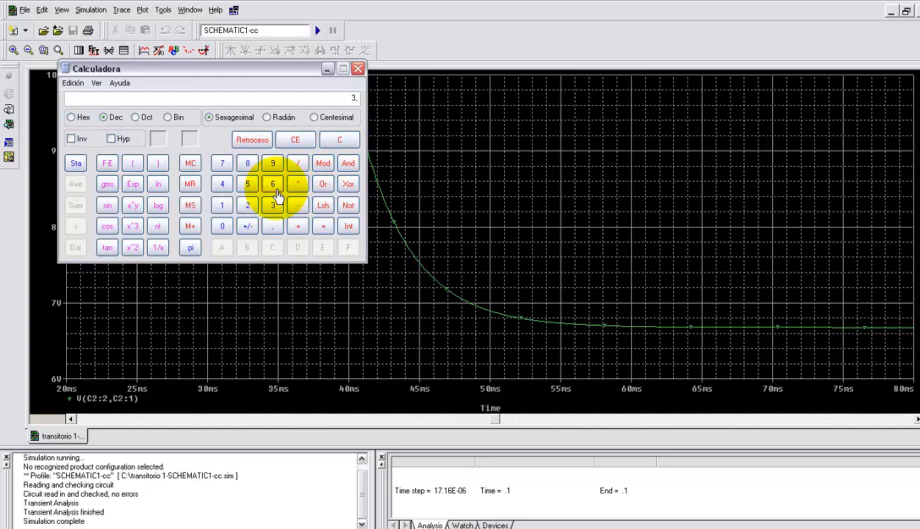
pyautogui.click(277, 184)
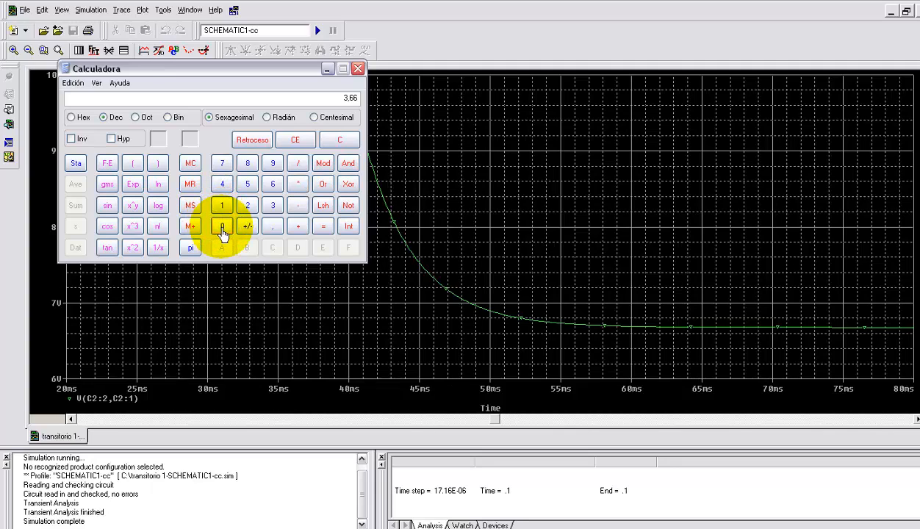
pyautogui.click(221, 228)
pyautogui.click(273, 227)
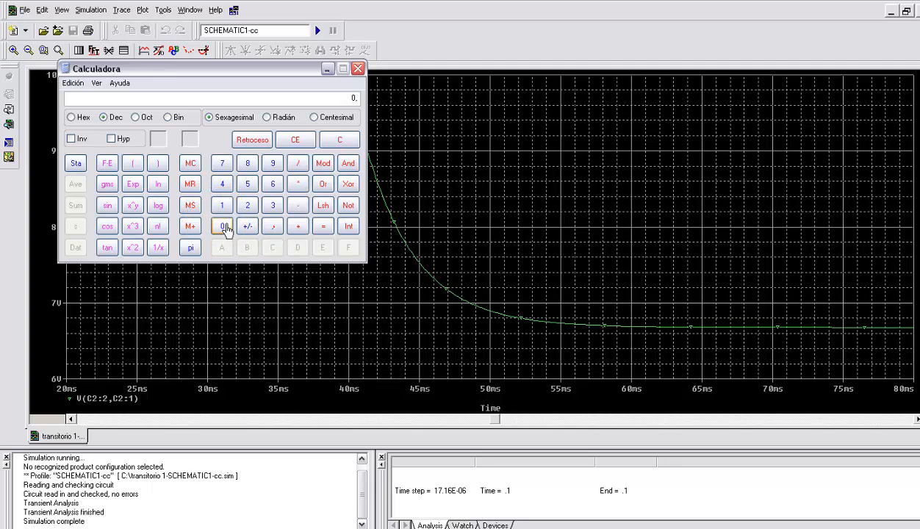
pyautogui.click(222, 228)
pyautogui.click(222, 228)
pyautogui.click(222, 205)
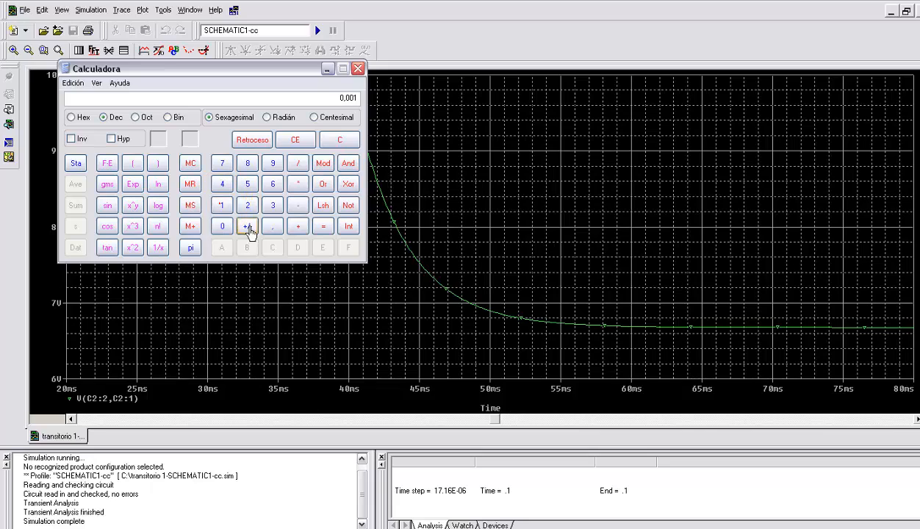
pyautogui.click(299, 185)
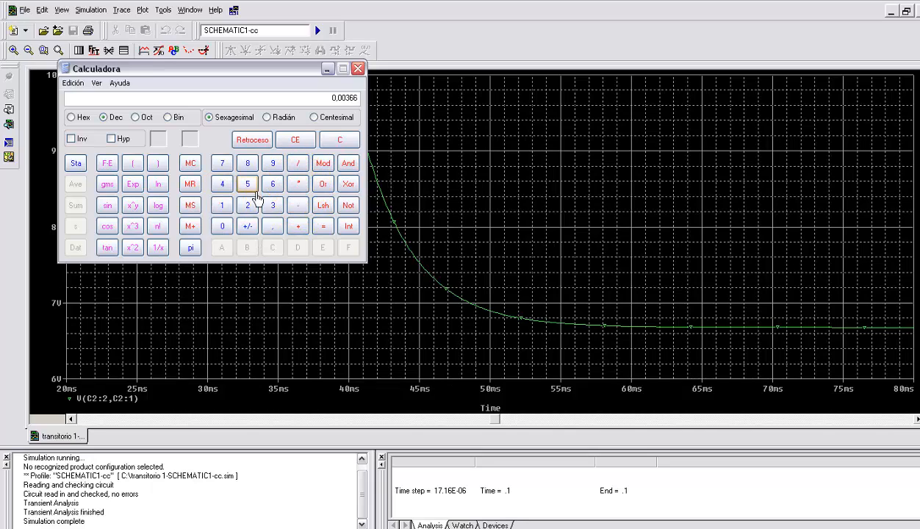
# Multiply the calculated time constant by 5, then clear the calculator off the plot by minimizing it.
pyautogui.click(249, 191)
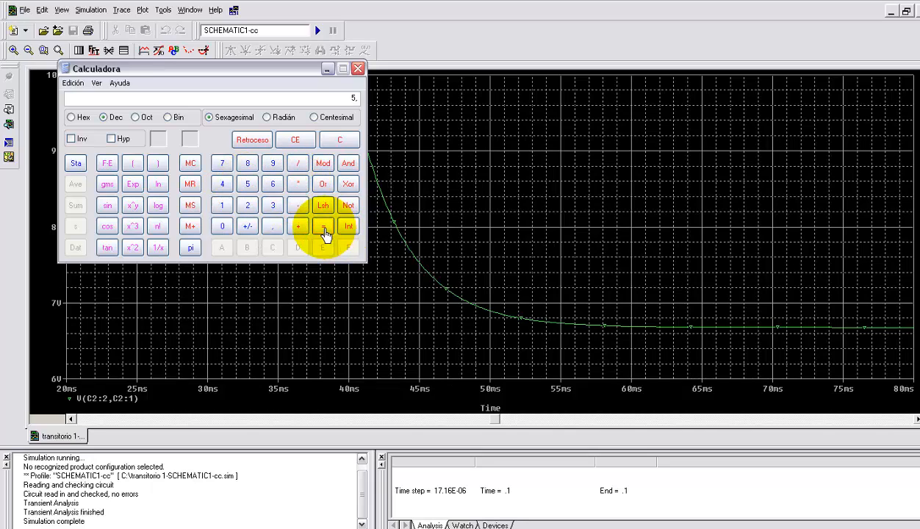
pyautogui.click(324, 227)
pyautogui.moveTo(339, 121); pyautogui.dragTo(341, 96)
pyautogui.moveTo(291, 71); pyautogui.dragTo(131, 385)
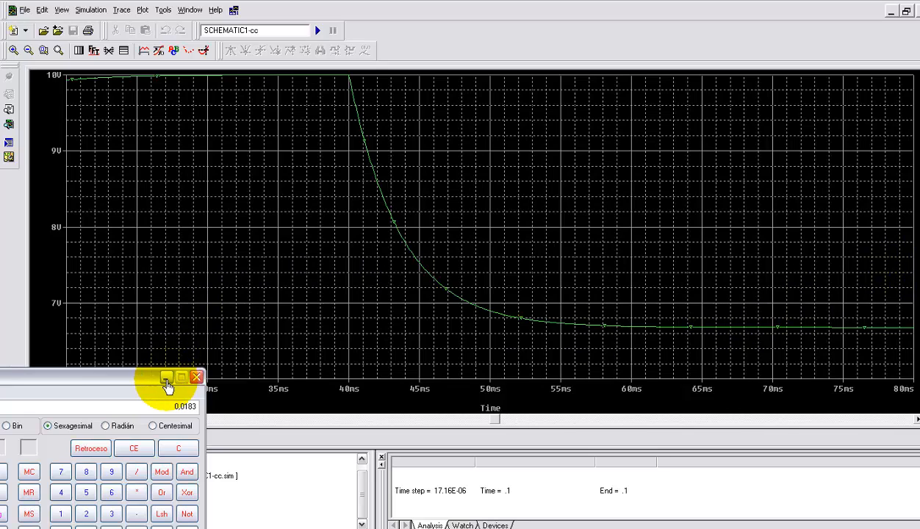
pyautogui.click(166, 378)
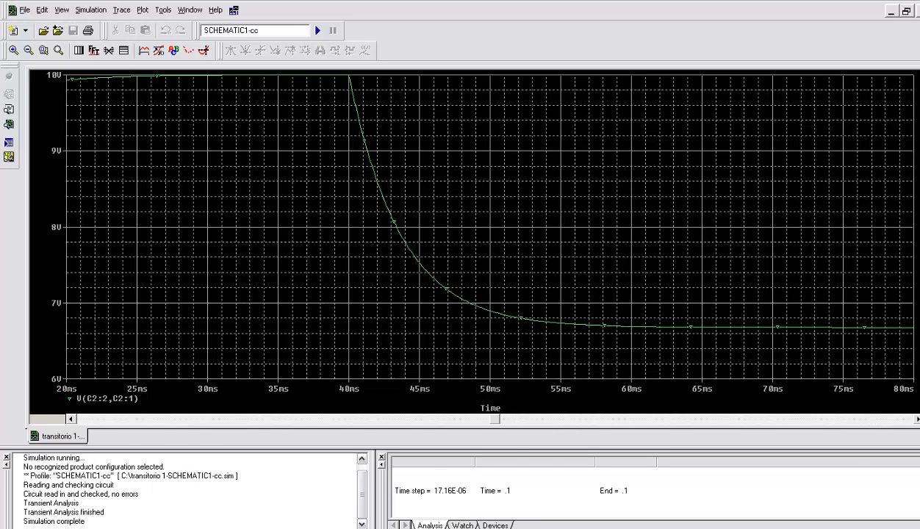
# Switch to OrCAD Capture and review the switching circuit, the u(t) formula and the values noted in PASO 2 and PASO 3.
pyautogui.hotkey('alt', 'Tab')
pyautogui.click(416, 306)
pyautogui.click(279, 304)
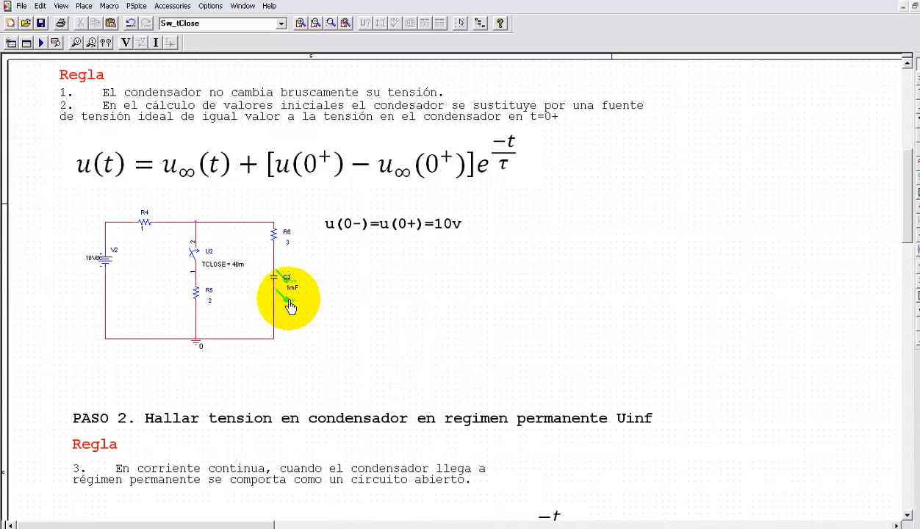
pyautogui.click(465, 289)
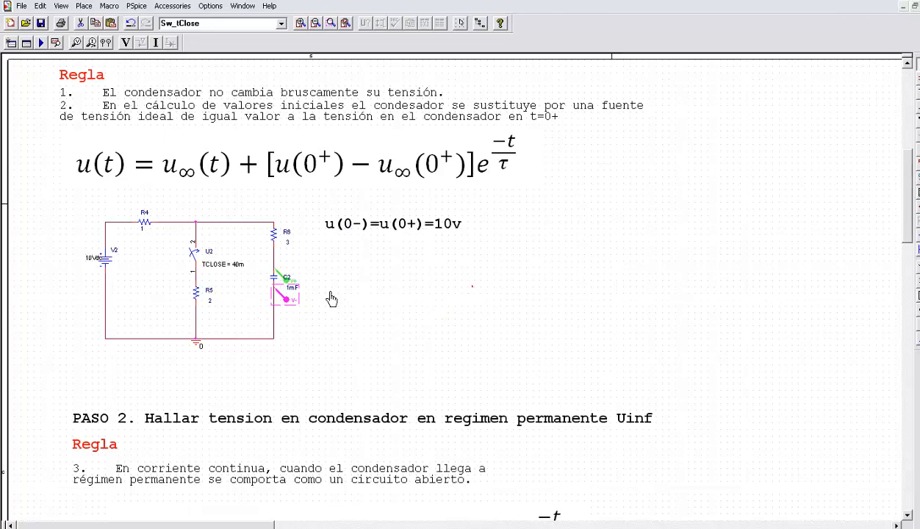
pyautogui.scroll(-10, 329, 297)
pyautogui.scroll(-5, 592, 393)
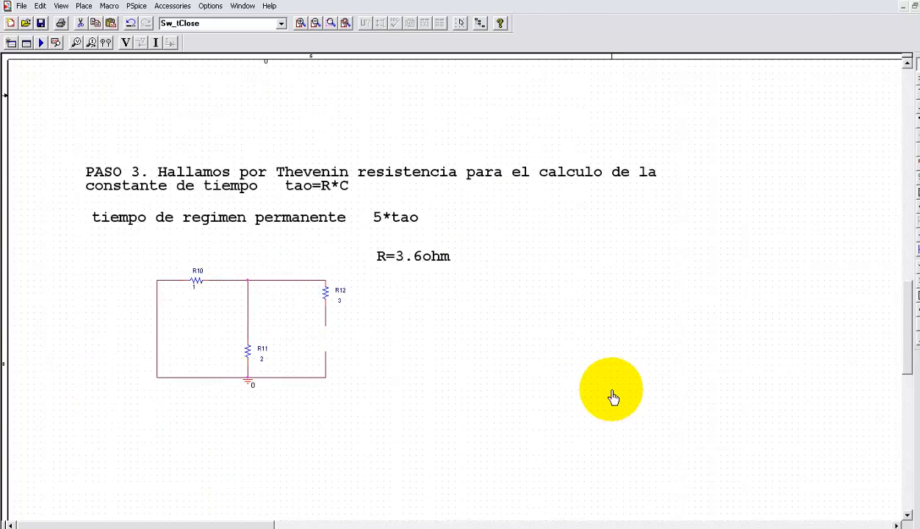
pyautogui.scroll(5, 613, 396)
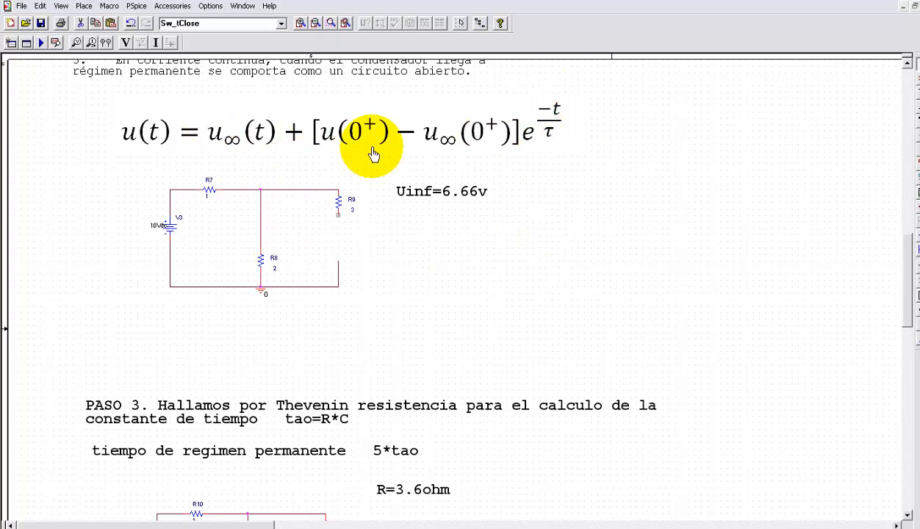
pyautogui.scroll(1, 552, 250)
pyautogui.scroll(1, 545, 242)
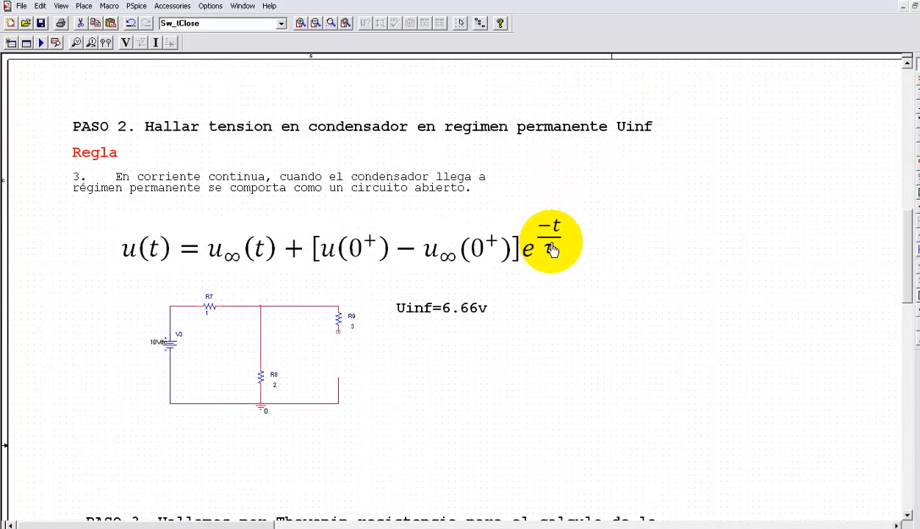
pyautogui.scroll(-8, 551, 246)
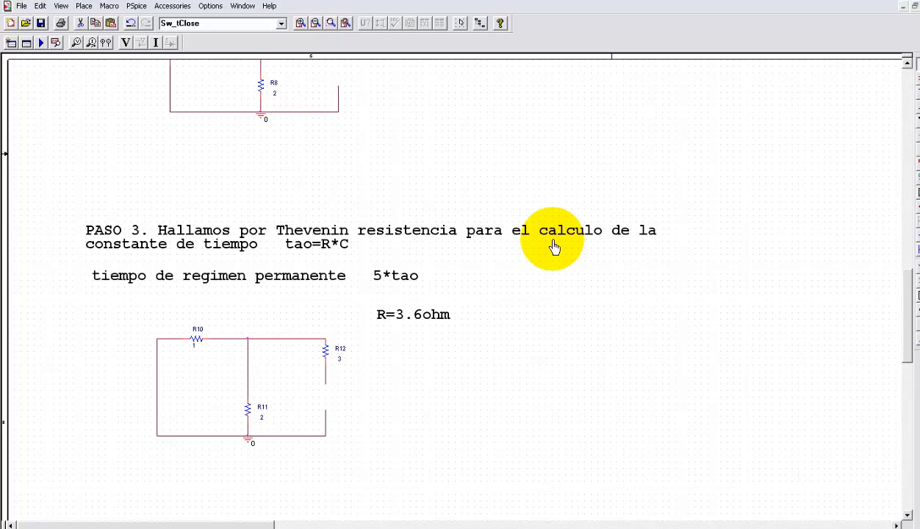
# Try to place the picture "transitorio intensidad" below the PASO 3 circuit and move the error dialog out of the way.
pyautogui.click(83, 6)
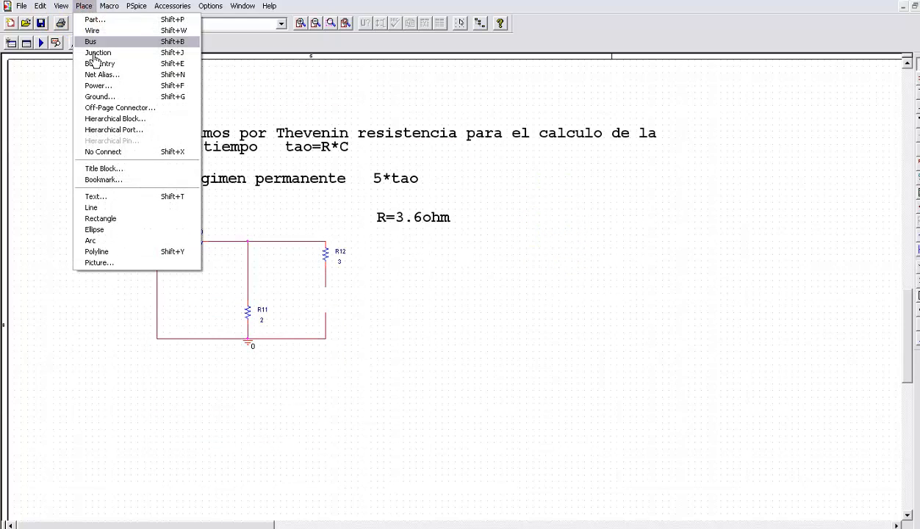
pyautogui.click(126, 267)
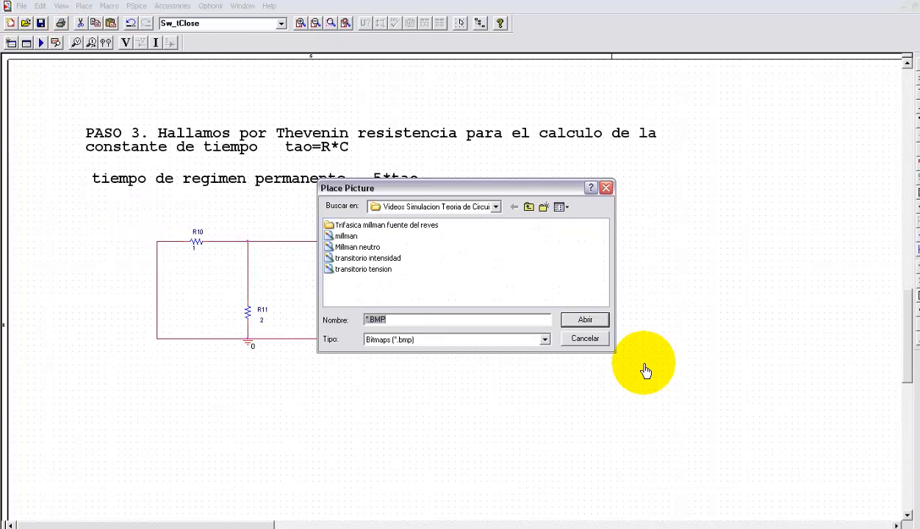
pyautogui.click(367, 258)
pyautogui.click(584, 324)
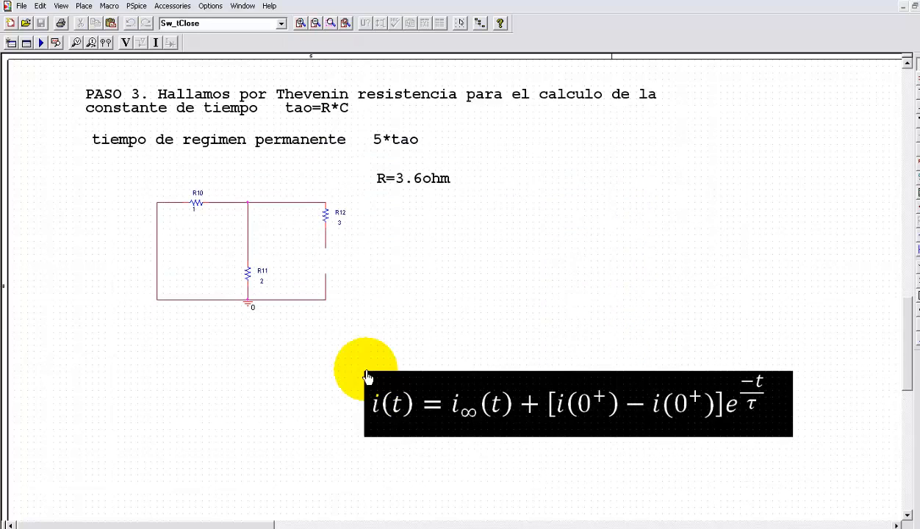
pyautogui.click(109, 338)
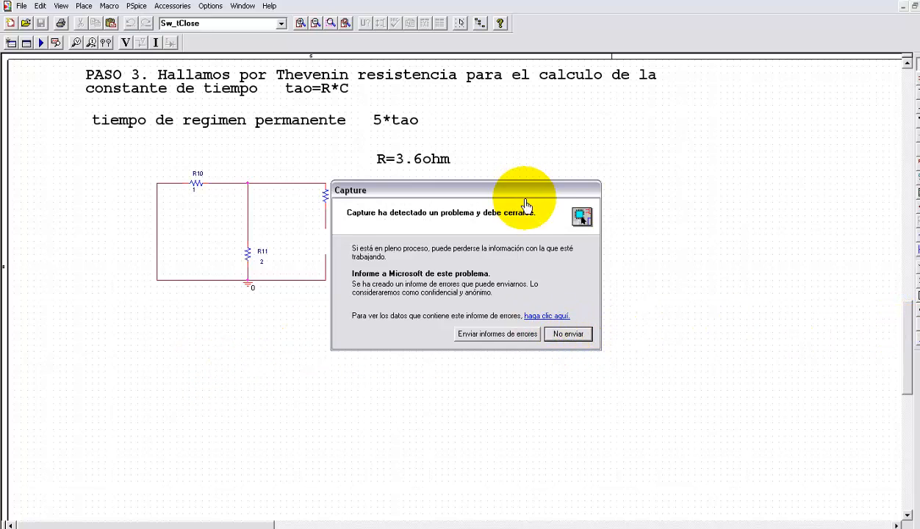
pyautogui.moveTo(525, 193); pyautogui.dragTo(426, 526)
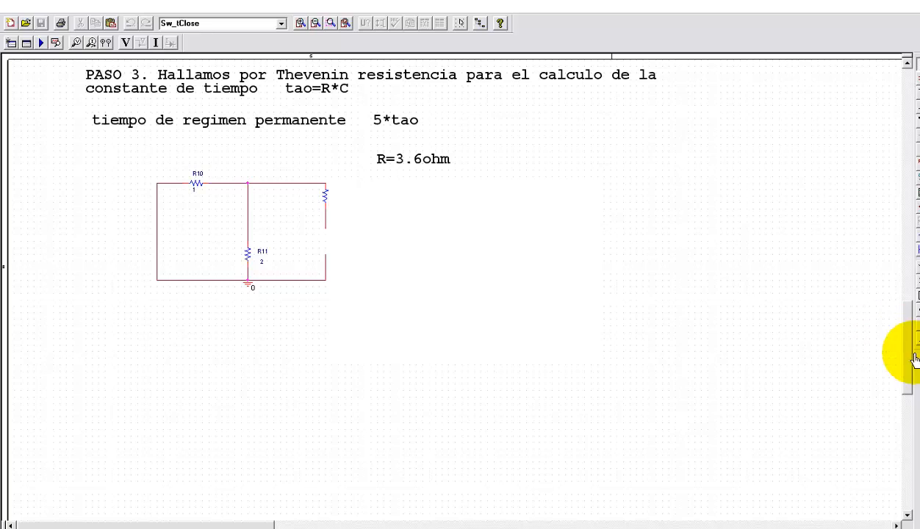